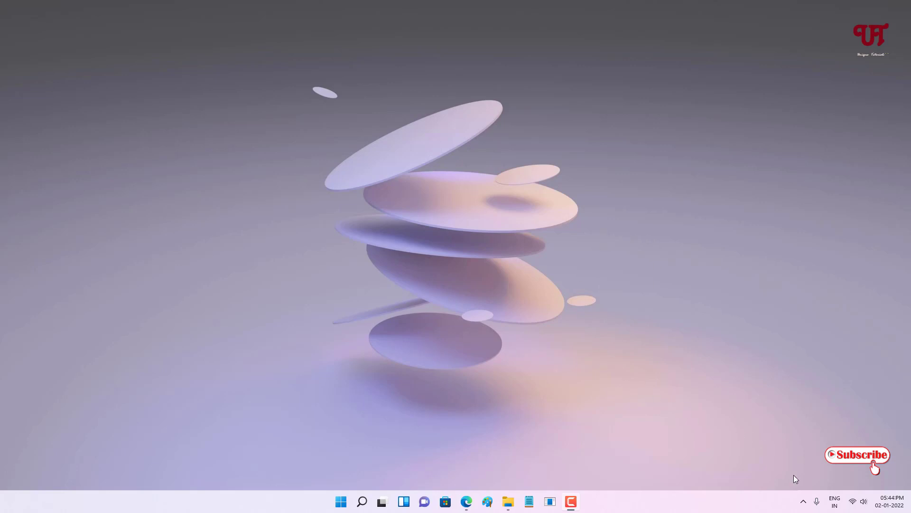
# Check the hidden tray icons, then open Personalization > Taskbar settings and scroll its item list
pyautogui.click(803, 502)
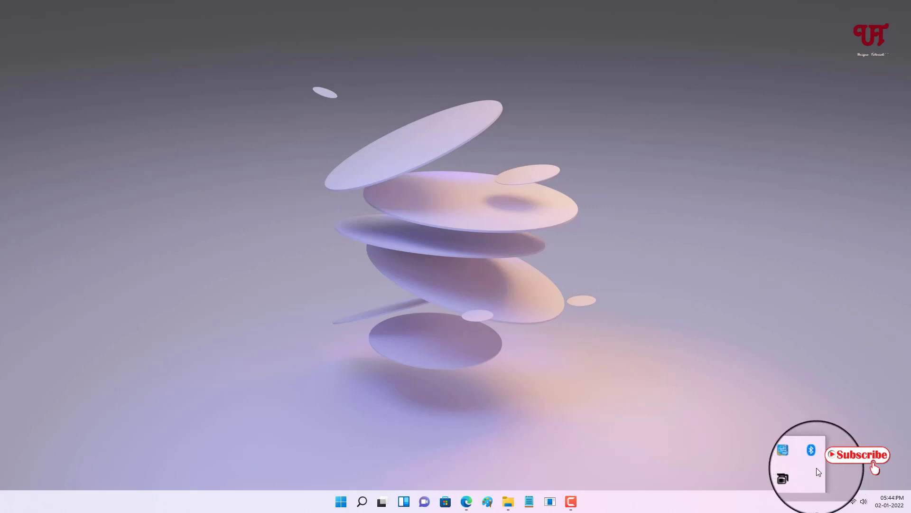
pyautogui.click(760, 379)
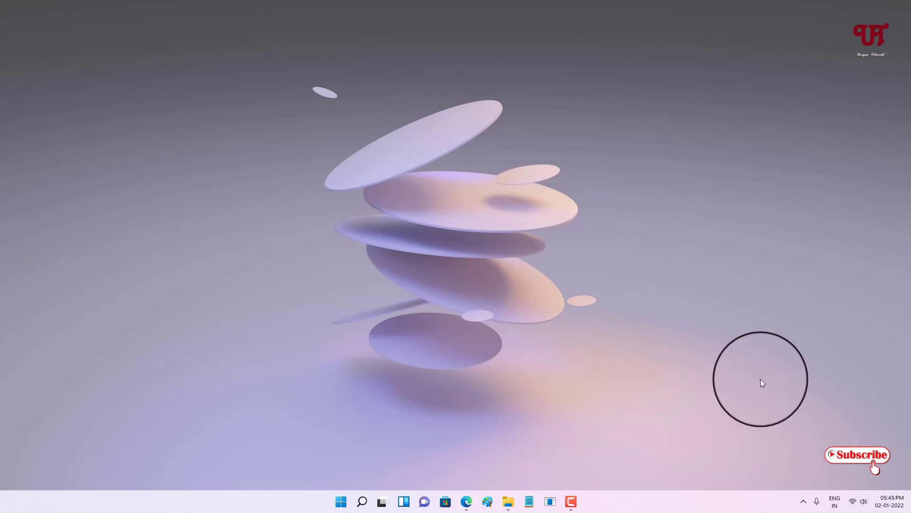
pyautogui.rightClick(663, 504)
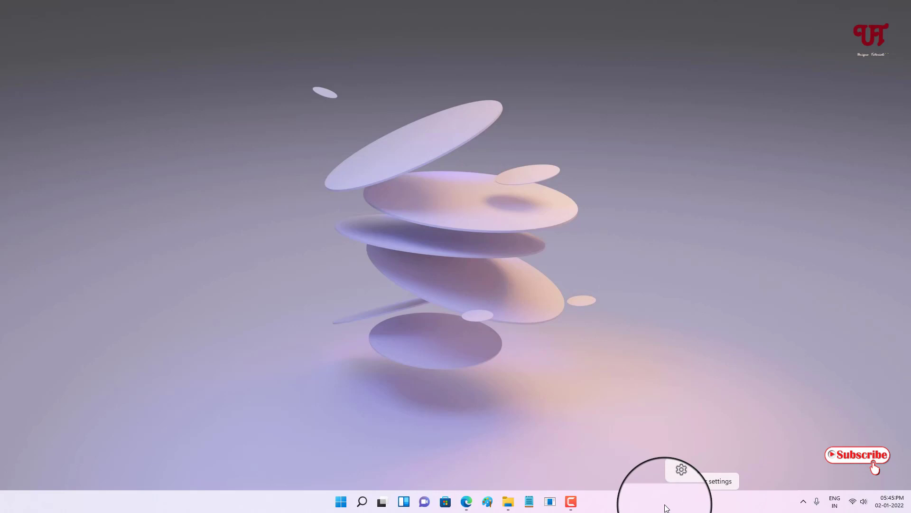
pyautogui.click(696, 484)
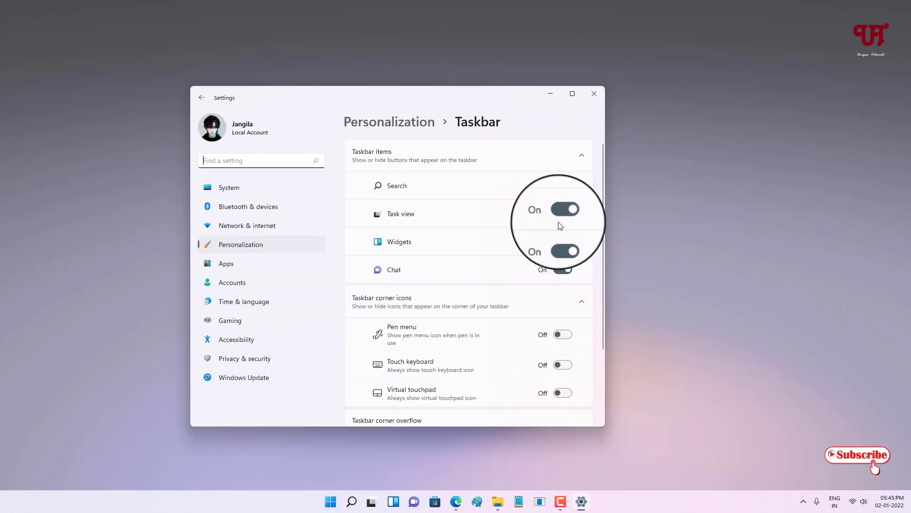
pyautogui.moveTo(409, 93); pyautogui.dragTo(495, 99)
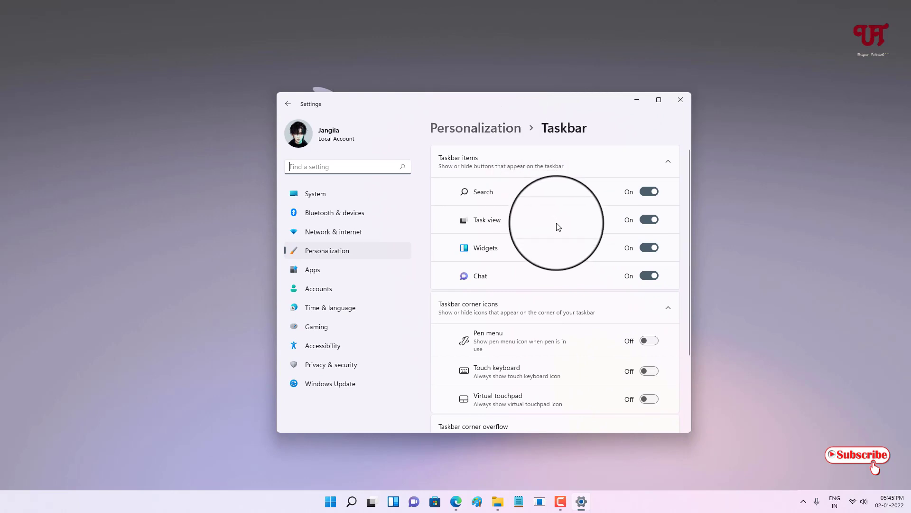
pyautogui.scroll(-3, 558, 227)
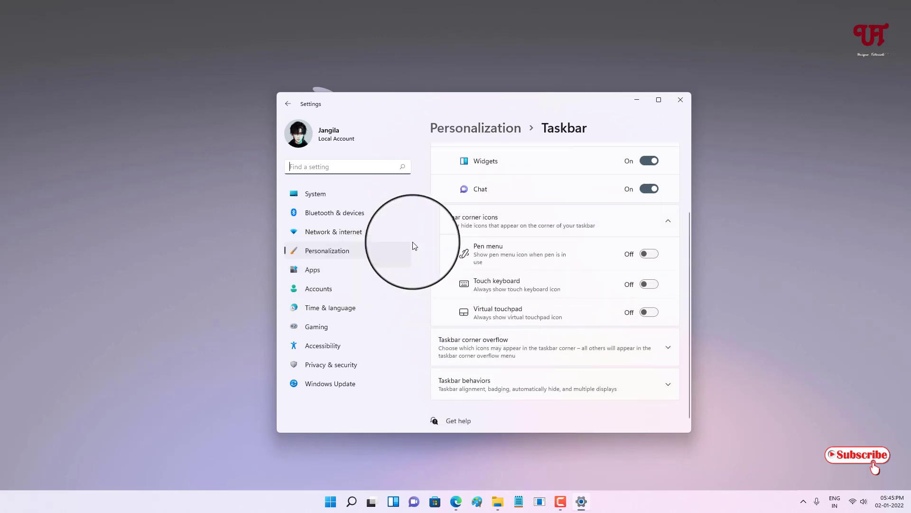
# Switch the Windows Security notification icon On in Apps > Startup
pyautogui.click(307, 272)
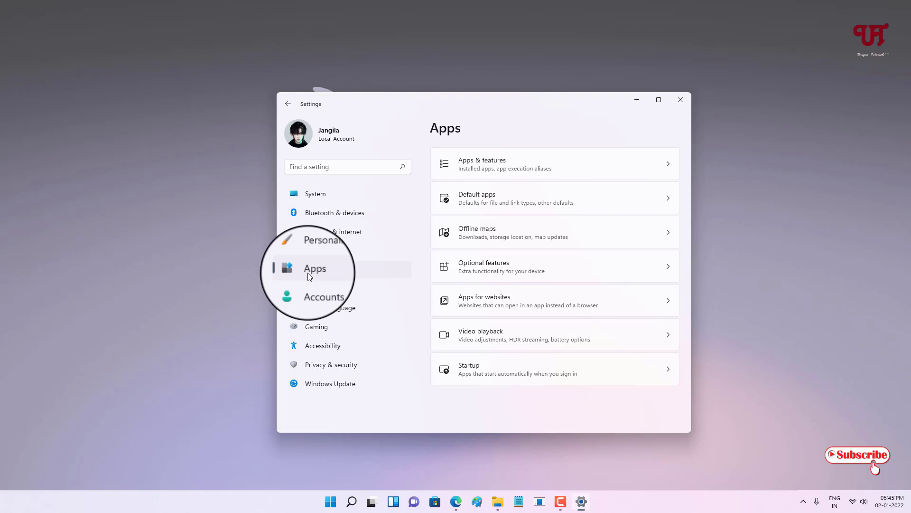
pyautogui.click(483, 369)
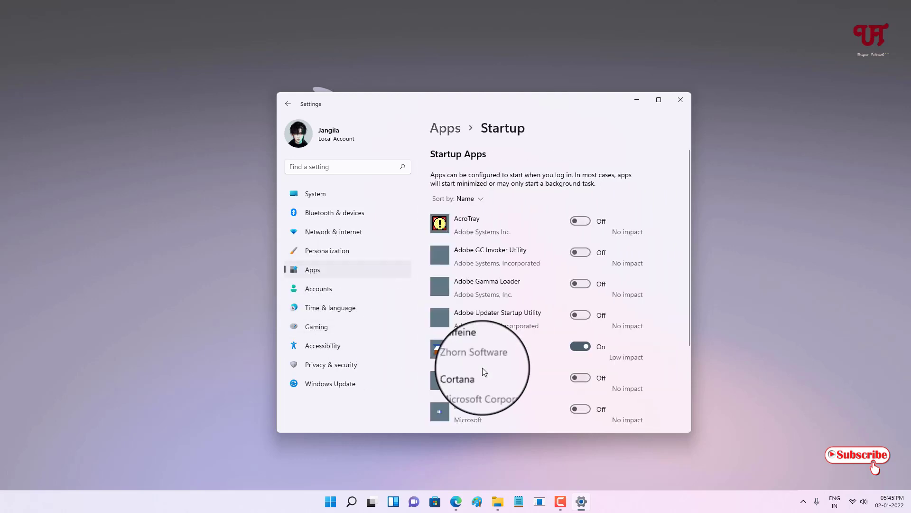
pyautogui.scroll(-3, 495, 360)
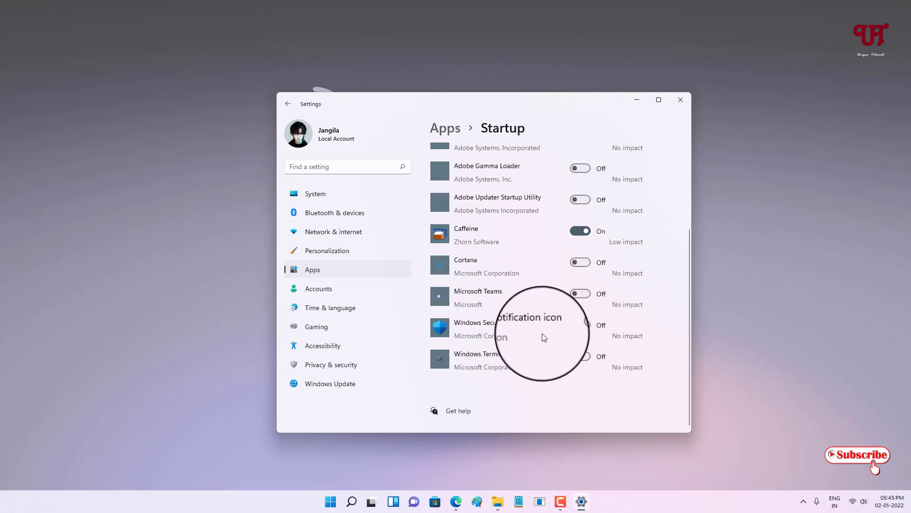
pyautogui.click(579, 326)
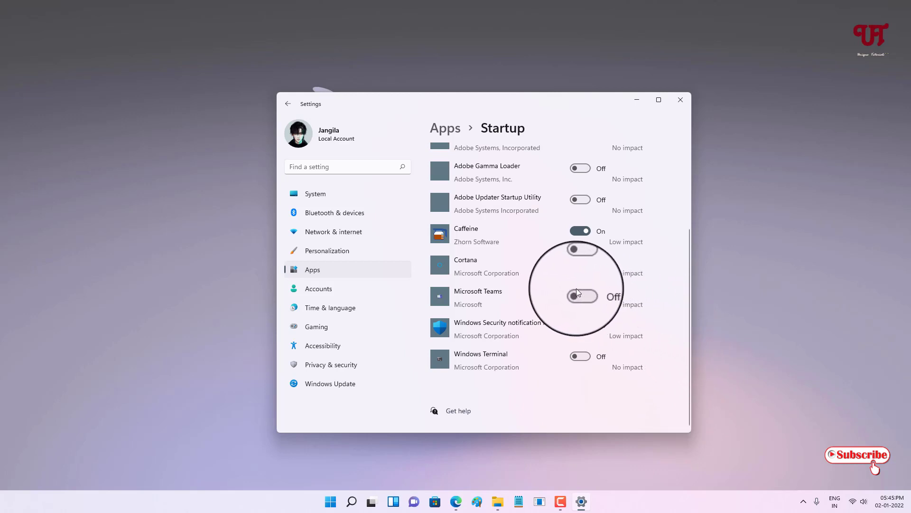
# Check the hidden tray icons for the Security icon, then close Settings
pyautogui.click(803, 501)
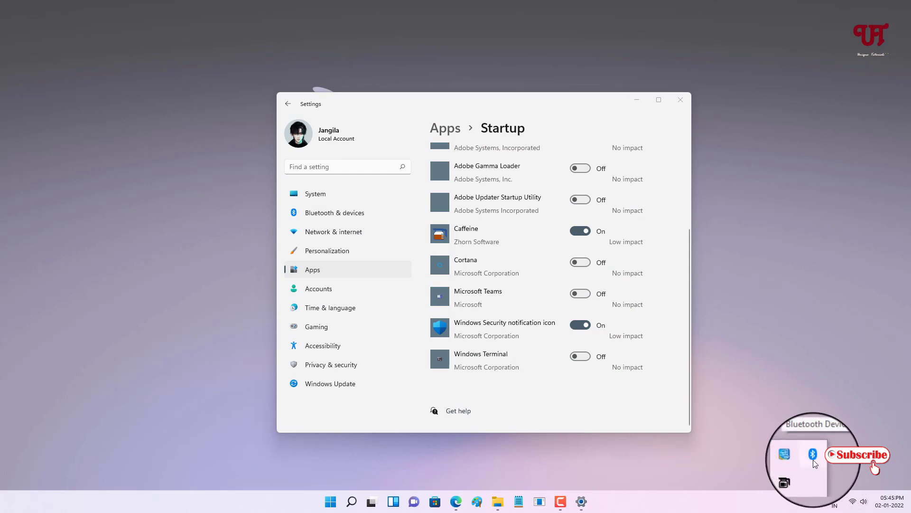
pyautogui.click(764, 436)
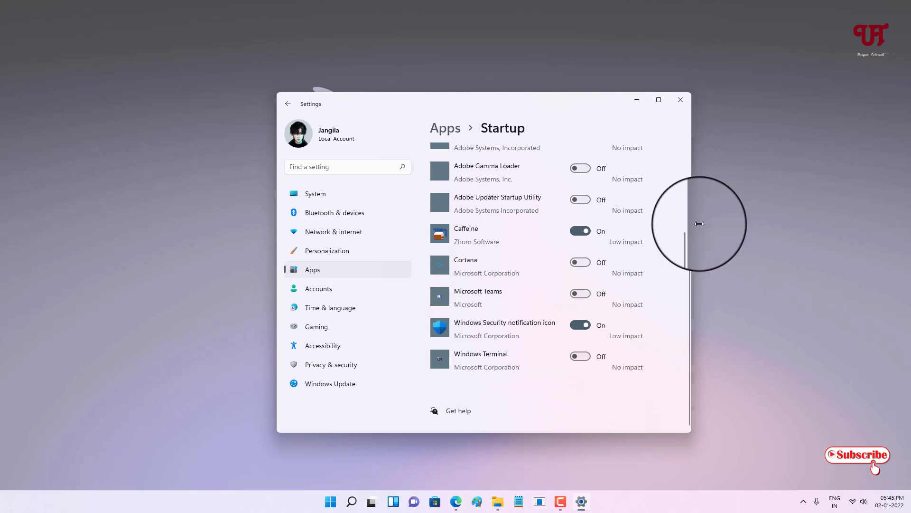
pyautogui.click(672, 103)
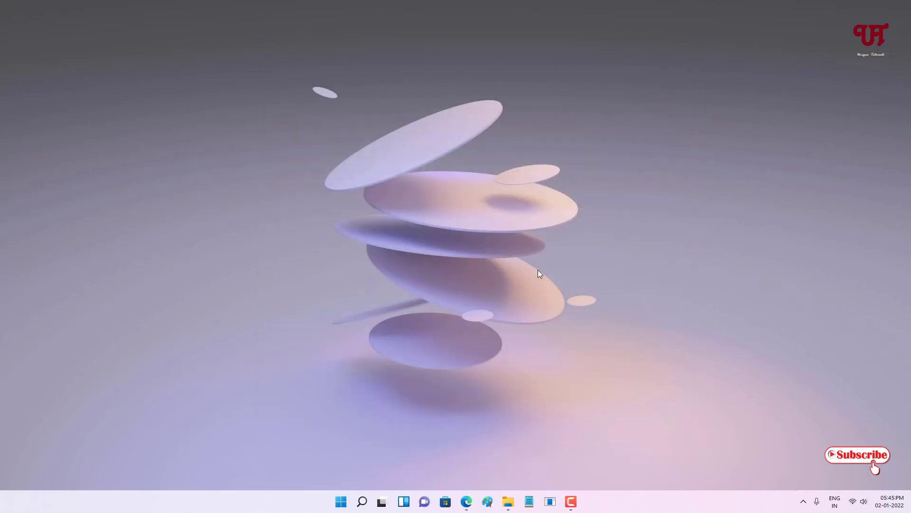
# Download Windows defender fix.zip from the Dropbox link in Edge, then close Edge
pyautogui.click(468, 507)
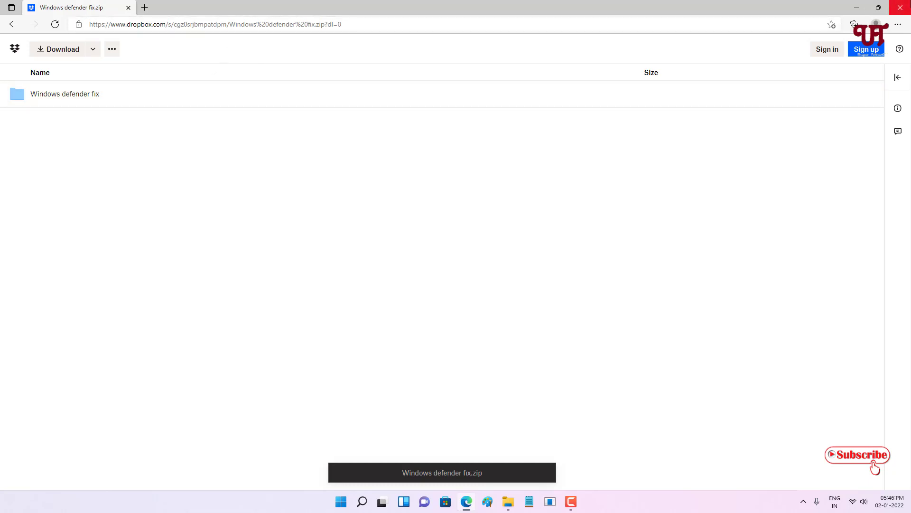
pyautogui.click(901, 8)
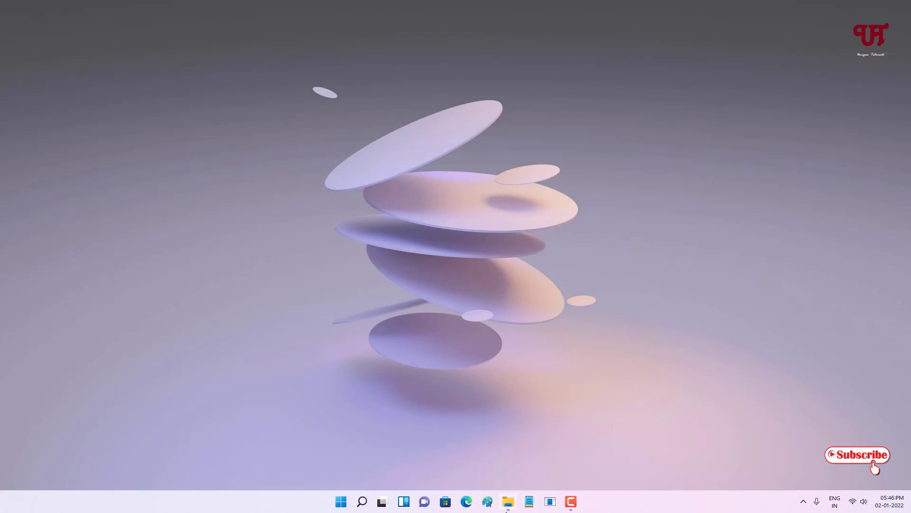
# Extract Windows defender fix.zip to the suggested Windows defender fix folder and open that folder
pyautogui.click(506, 507)
pyautogui.click(412, 205)
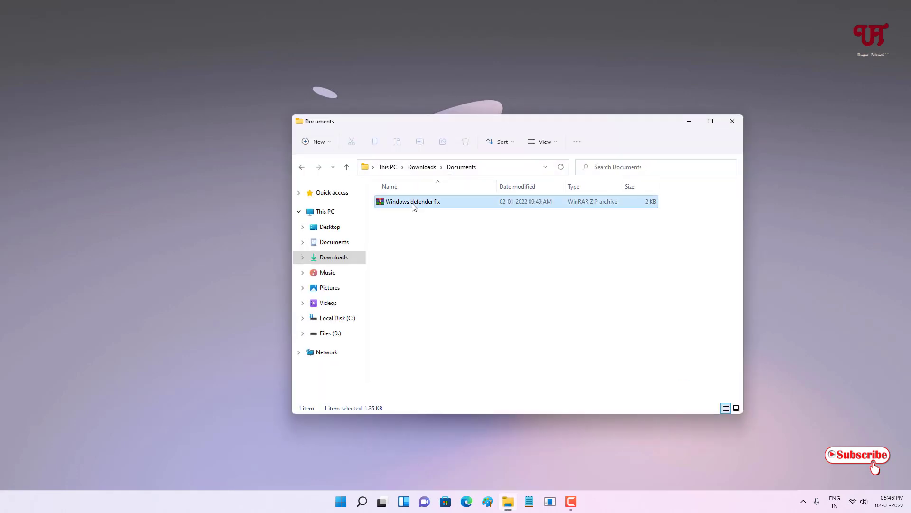
pyautogui.doubleClick(414, 203)
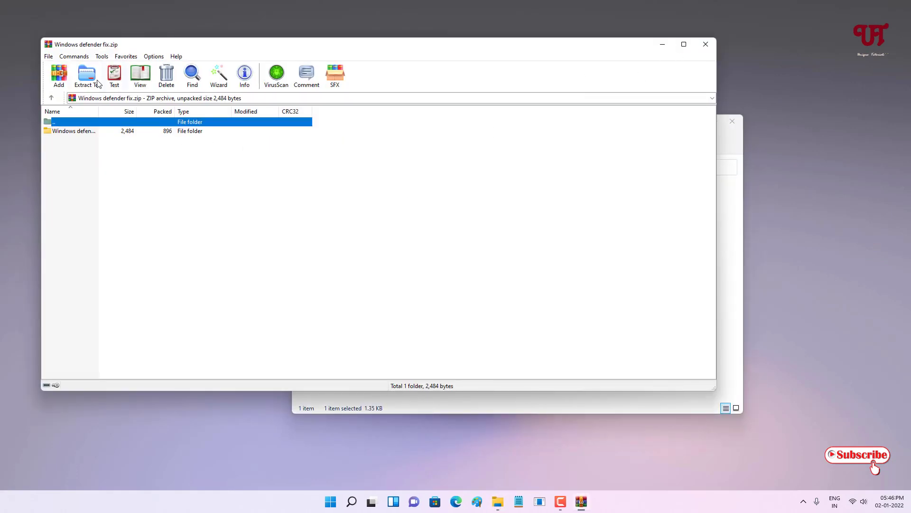
pyautogui.click(90, 78)
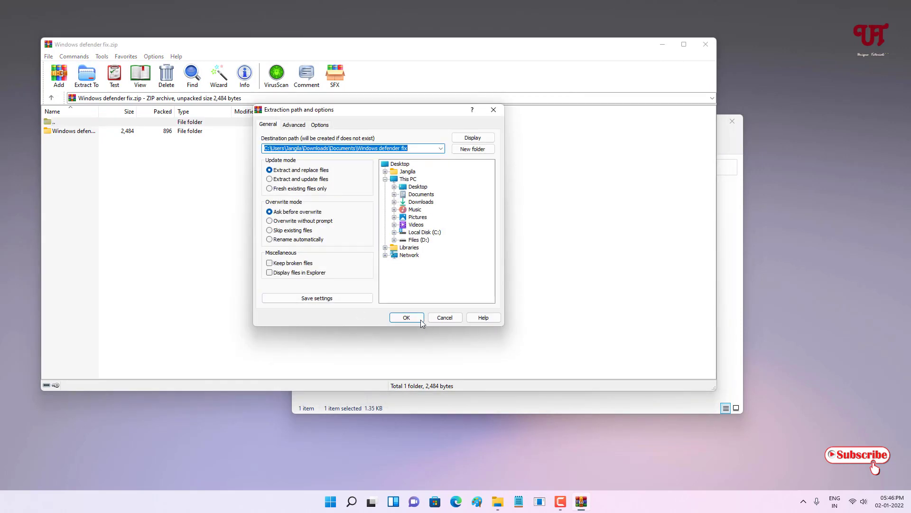
pyautogui.click(421, 321)
pyautogui.click(706, 44)
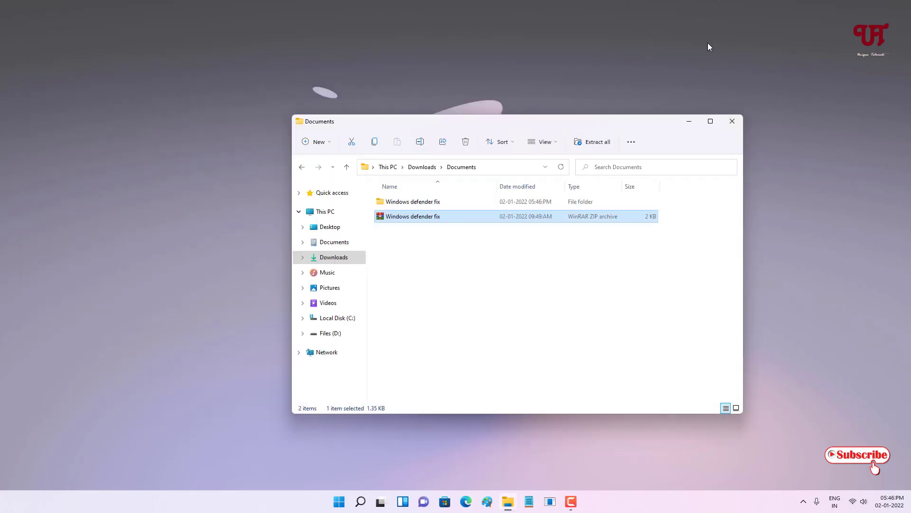
pyautogui.doubleClick(399, 202)
# Open the inner Windows defender fix folder, rearrange the Caffeine tray icon, and select the Enable .reg file
pyautogui.doubleClick(400, 203)
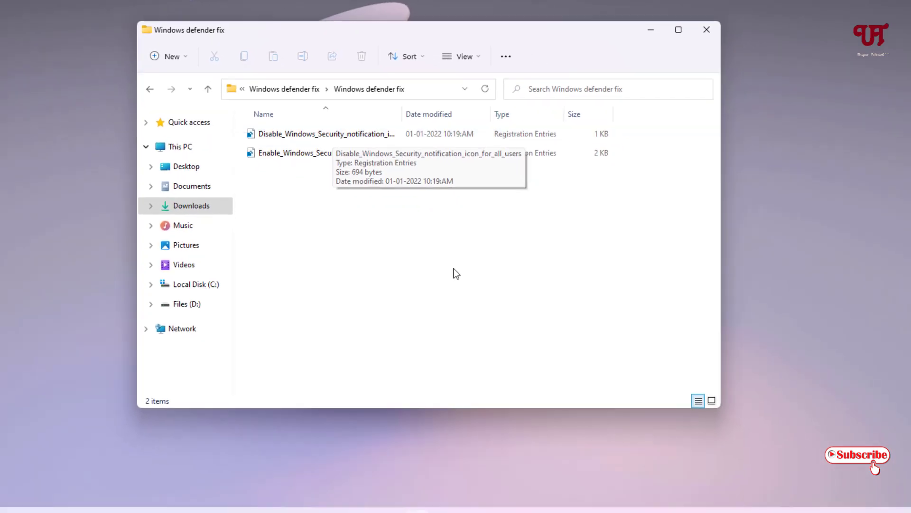
pyautogui.click(778, 500)
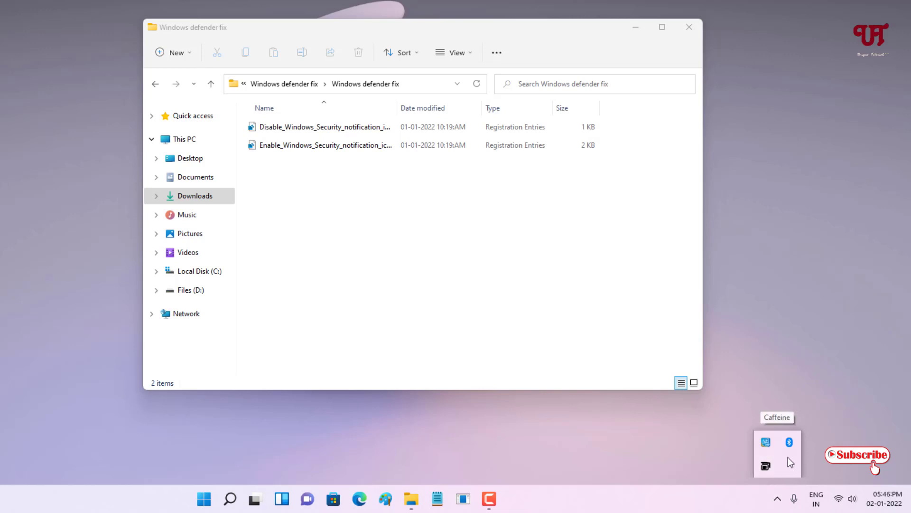
pyautogui.moveTo(782, 467); pyautogui.dragTo(792, 458)
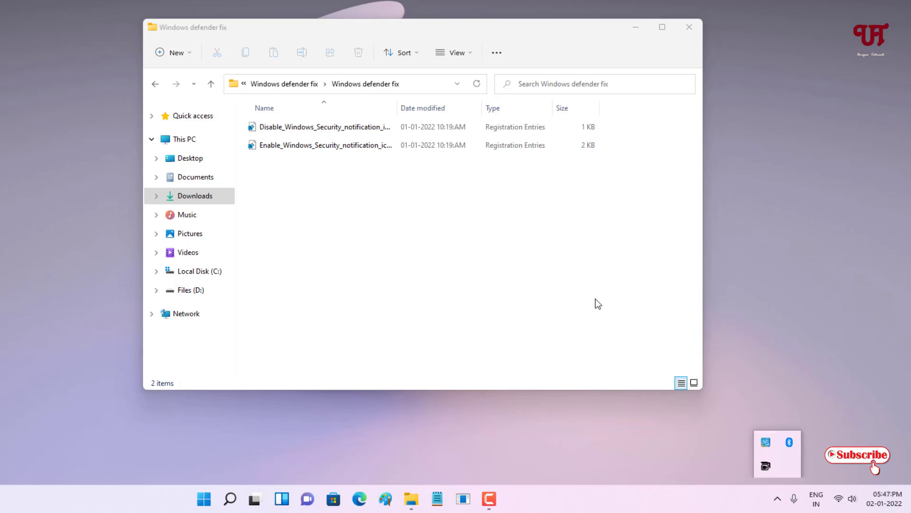
pyautogui.click(589, 285)
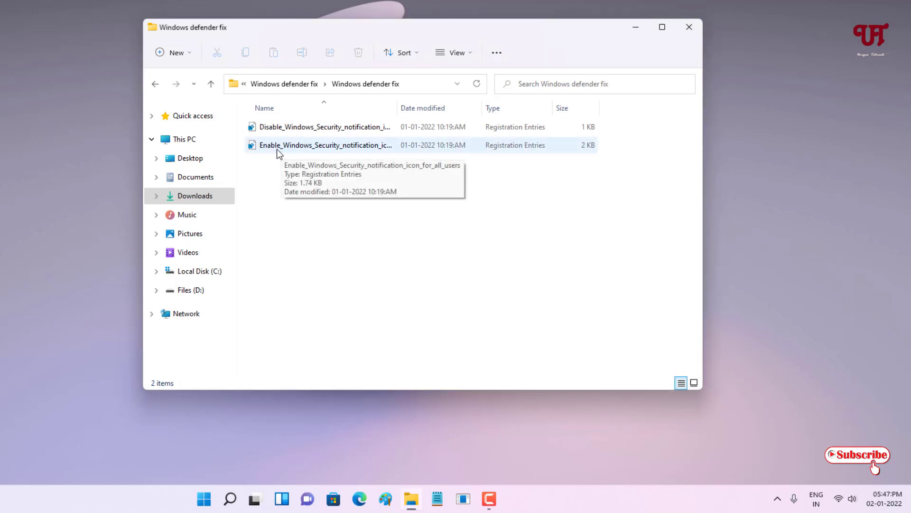
pyautogui.click(277, 149)
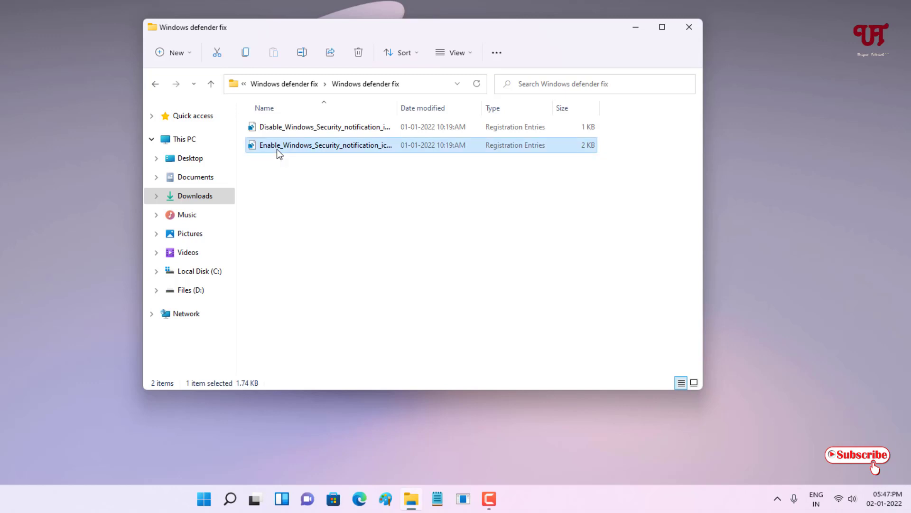
# Merge Enable_Windows_Security_notification_icon_for_all_users.reg into the registry and dismiss the success message
pyautogui.doubleClick(277, 149)
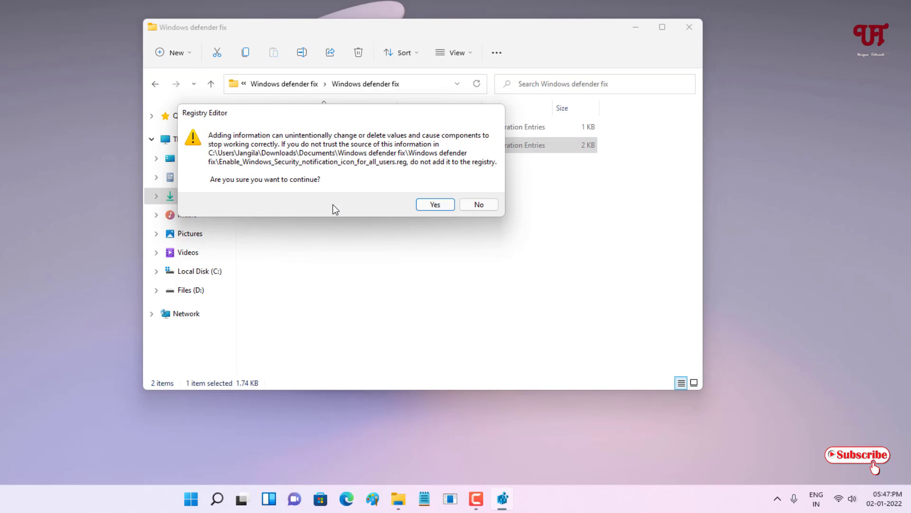
pyautogui.click(435, 205)
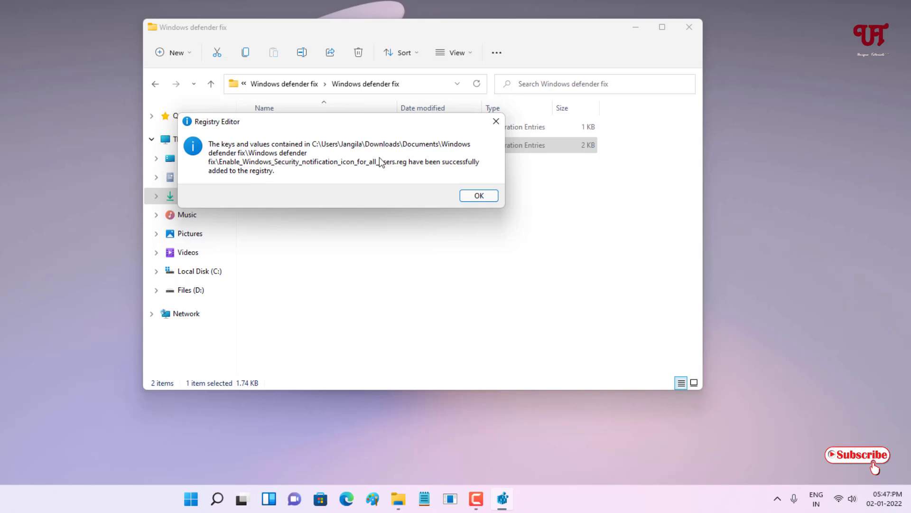
pyautogui.click(474, 196)
pyautogui.click(472, 194)
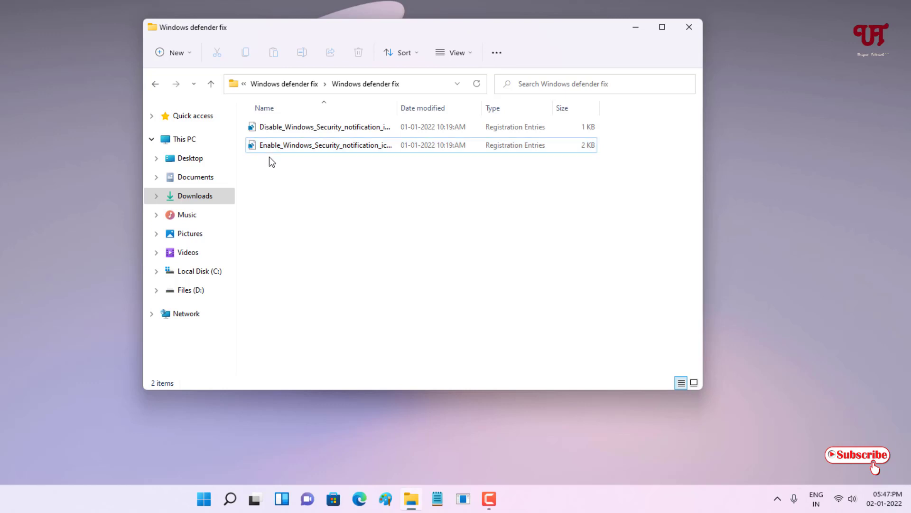
# Restart the computer from the Start menu's power options
pyautogui.click(203, 498)
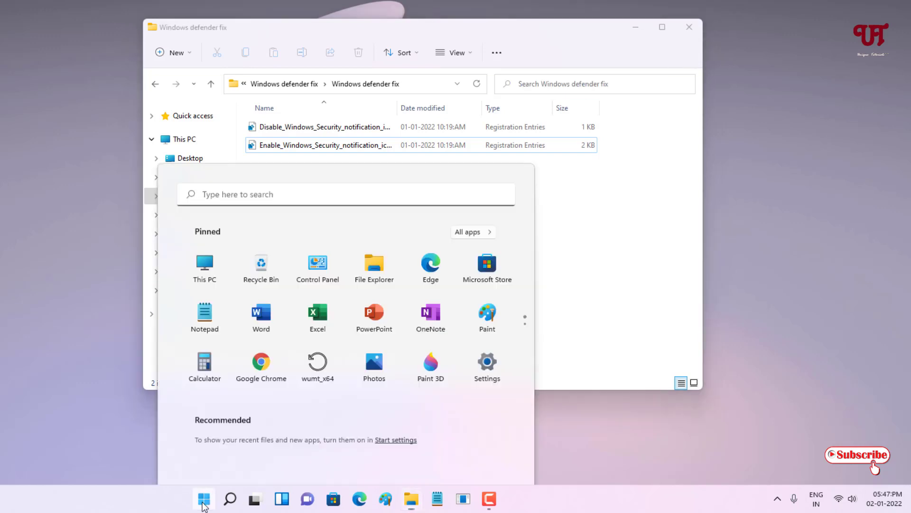
pyautogui.click(496, 457)
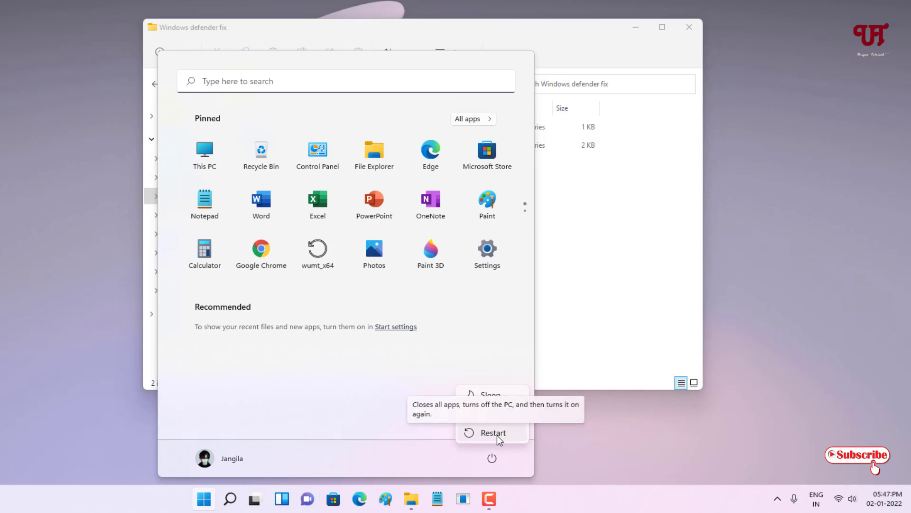
pyautogui.click(493, 432)
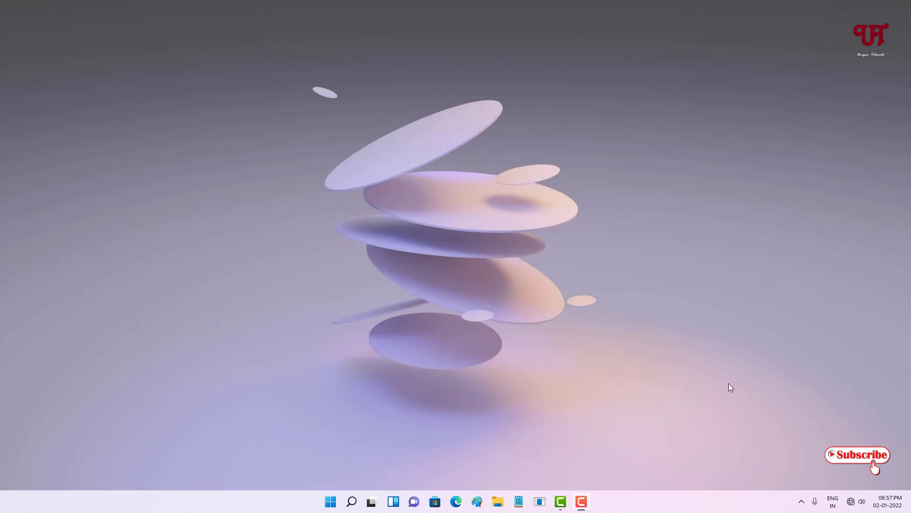
pyautogui.click(801, 501)
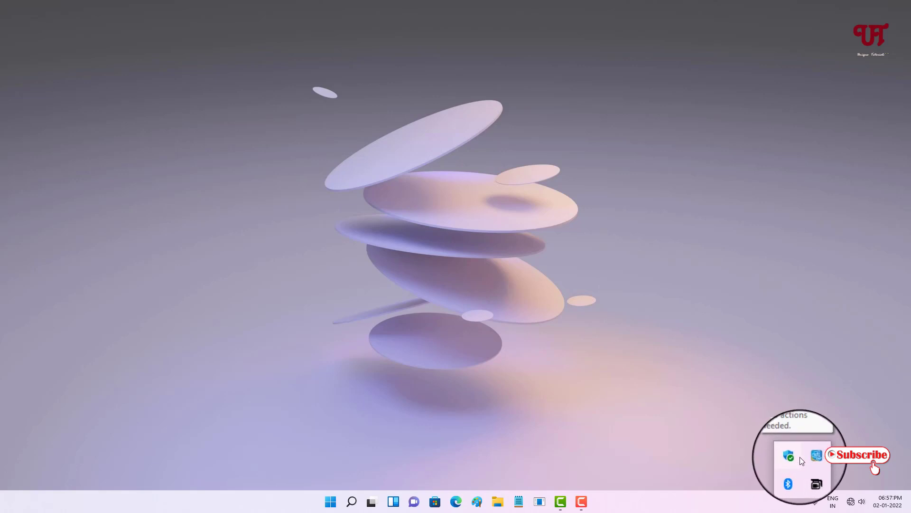
pyautogui.click(511, 289)
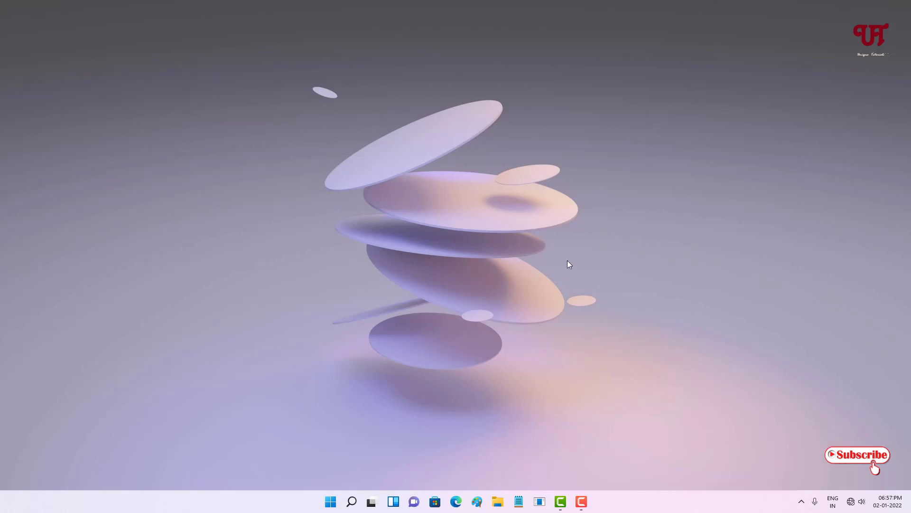